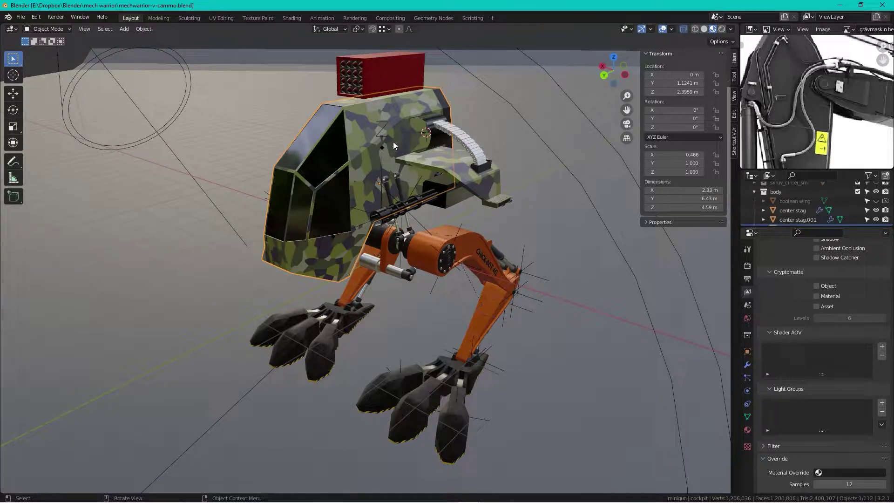
# - Close the mech warrior file, delete the default cube and add a UV sphere
pyautogui.click(883, 7)
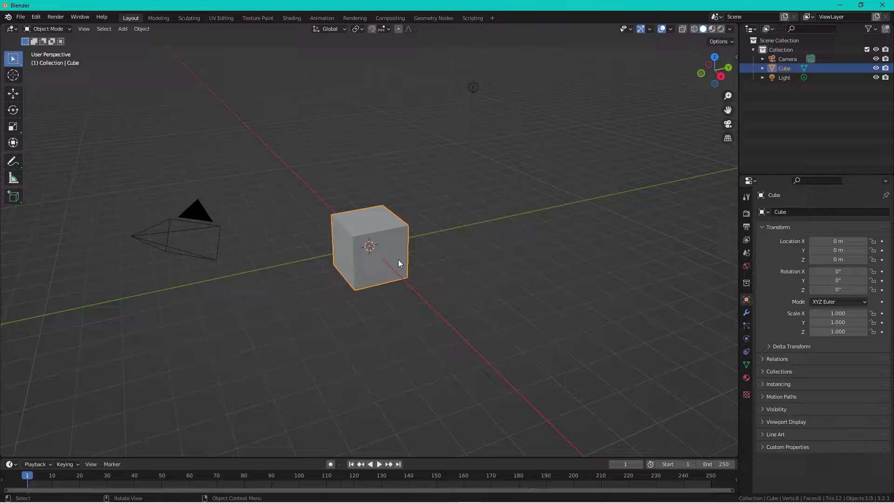
pyautogui.press('Delete')
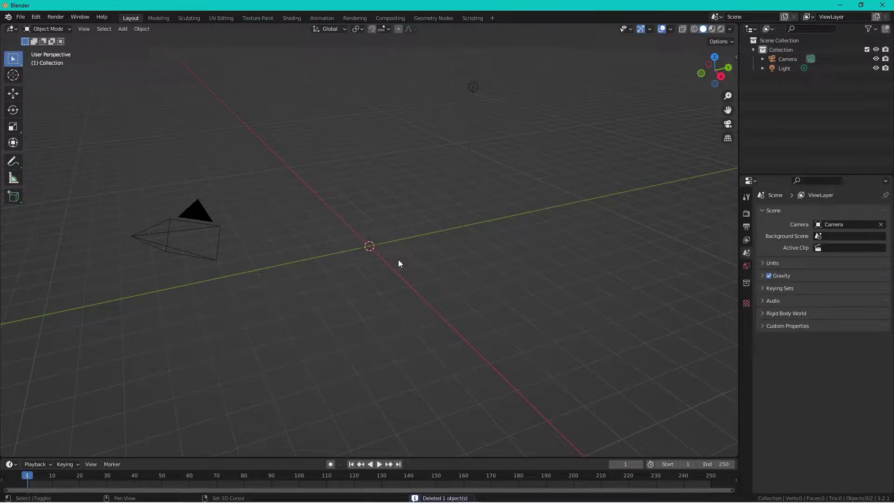
pyautogui.hotkey('shift', 'a')
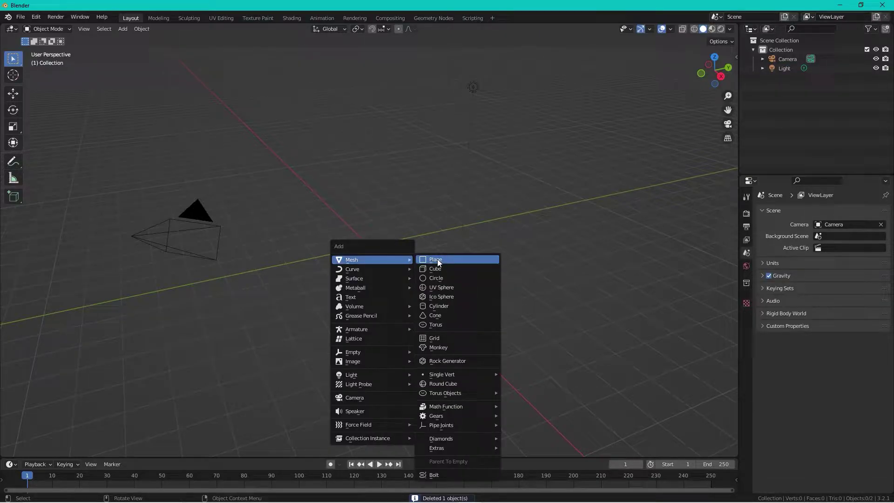
pyautogui.click(454, 287)
# - Shade the sphere smooth and switch to the Shading workspace
pyautogui.rightClick(376, 228)
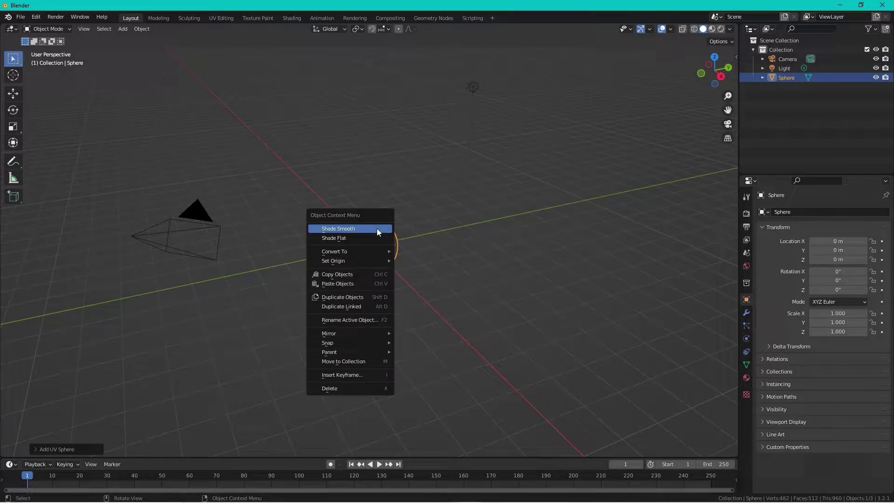
pyautogui.click(376, 229)
pyautogui.click(300, 21)
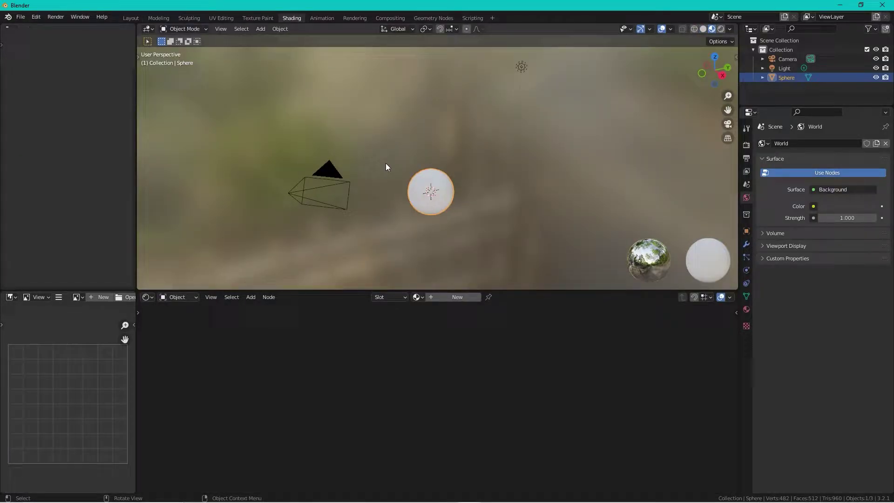
# - Frame the sphere, enlarge the shader editor and create the new material Material.001
pyautogui.press('KP_Decimal')
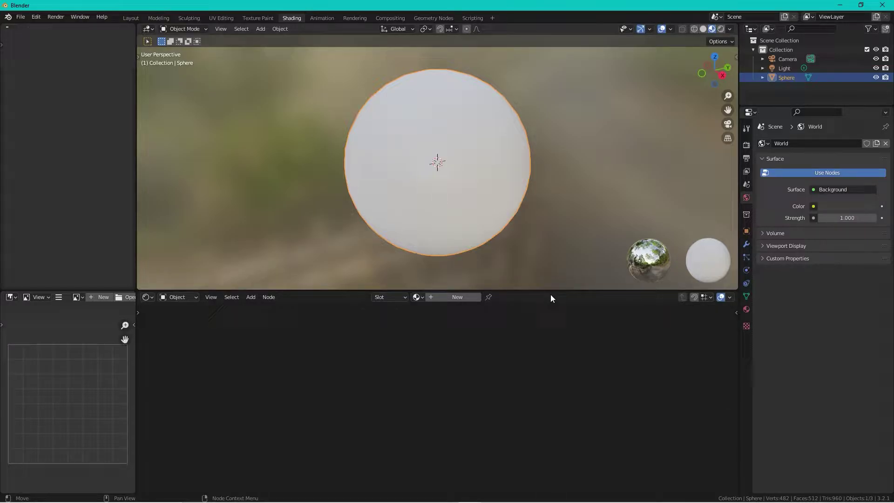
pyautogui.moveTo(546, 291); pyautogui.dragTo(545, 198)
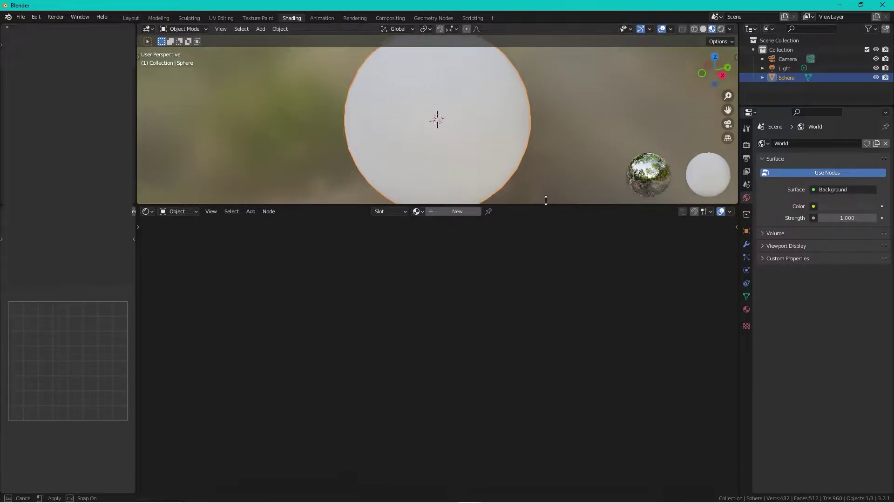
pyautogui.click(461, 207)
# - Shift the node graph right and split the outliner into two panels, enlarging the upper one
pyautogui.moveTo(550, 305); pyautogui.dragTo(674, 294, button='middle')
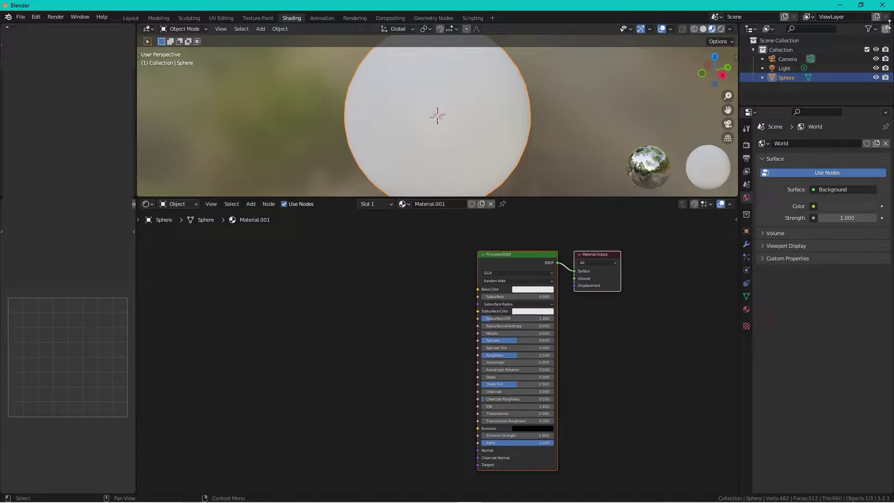
pyautogui.moveTo(888, 22); pyautogui.dragTo(852, 300)
pyautogui.moveTo(845, 89); pyautogui.dragTo(808, 218)
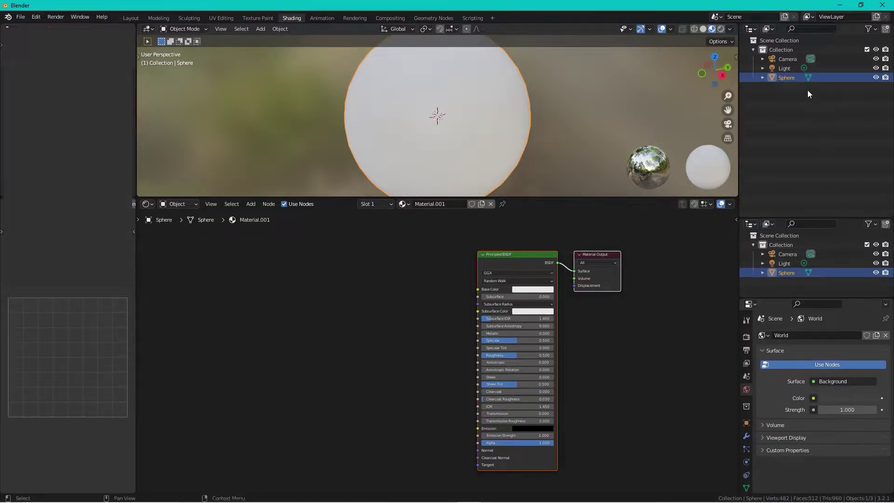
# - Turn the top-right panel into an Image Editor showing swe-cammo.png from the Blender folder
pyautogui.click(751, 29)
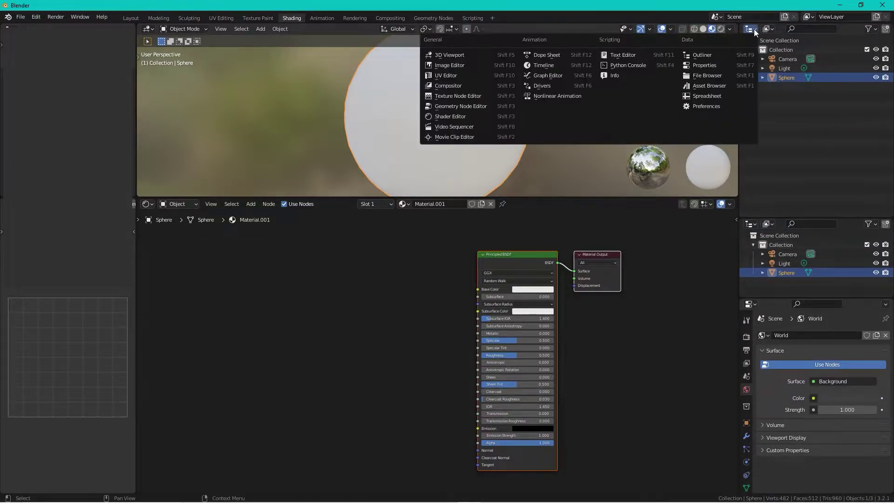
pyautogui.click(462, 65)
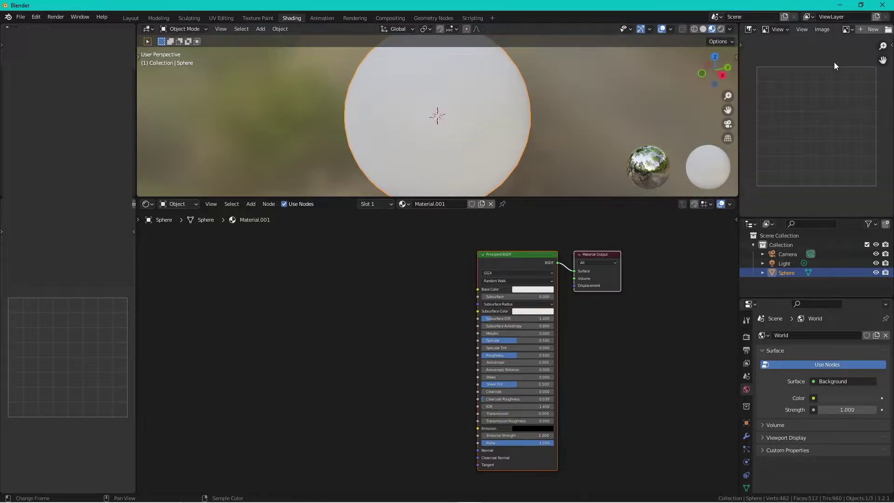
pyautogui.click(822, 30)
pyautogui.click(782, 48)
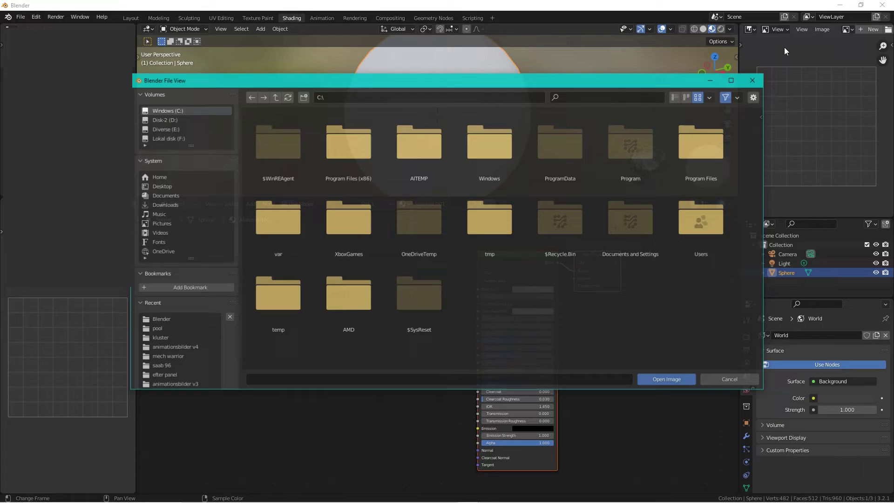
pyautogui.click(158, 320)
pyautogui.scroll(-3, 655, 258)
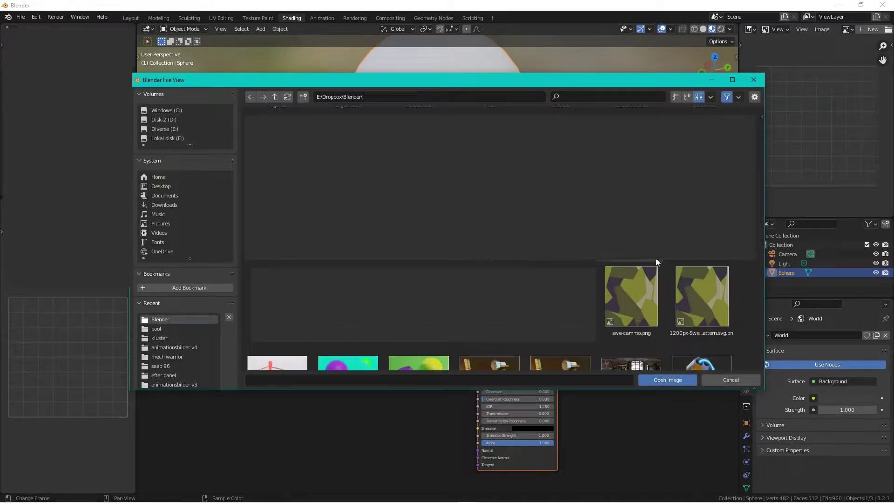
pyautogui.click(641, 292)
pyautogui.click(665, 379)
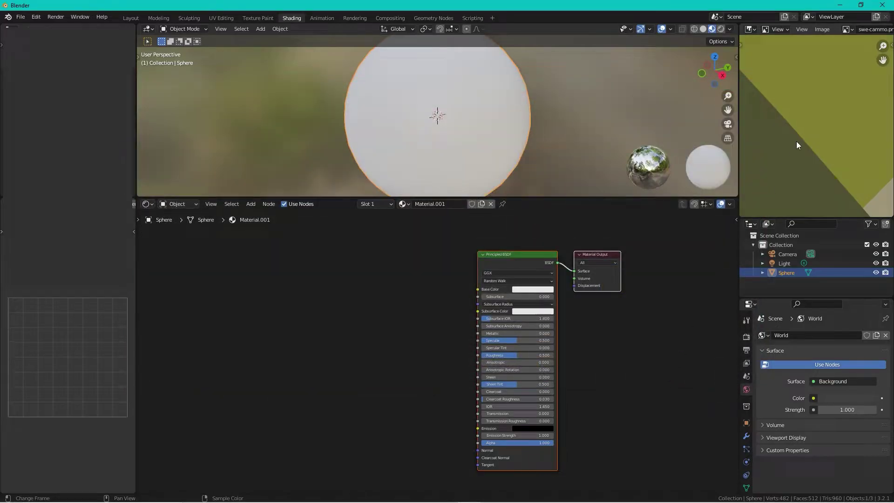
pyautogui.scroll(-3, 796, 141)
pyautogui.scroll(1, 819, 110)
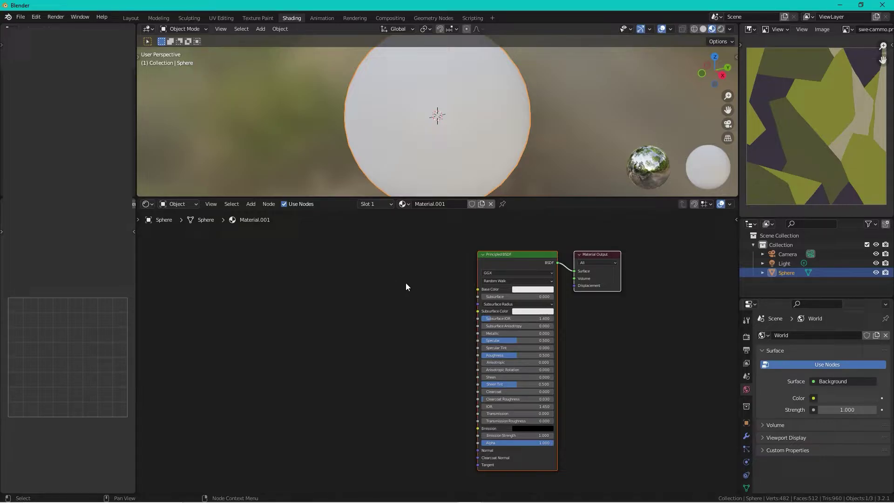
# - Add a Voronoi Texture node via the 'vo' search, placed left of the shader
pyautogui.click(380, 280)
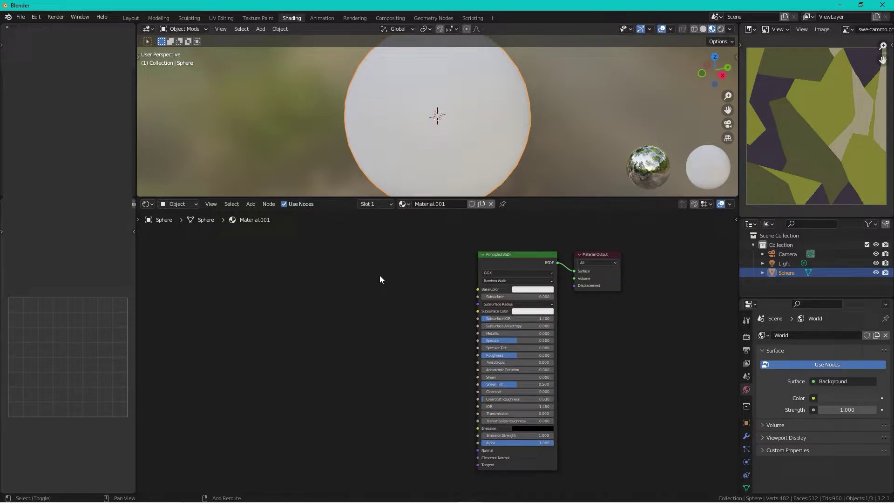
pyautogui.hotkey('shift', 'a')
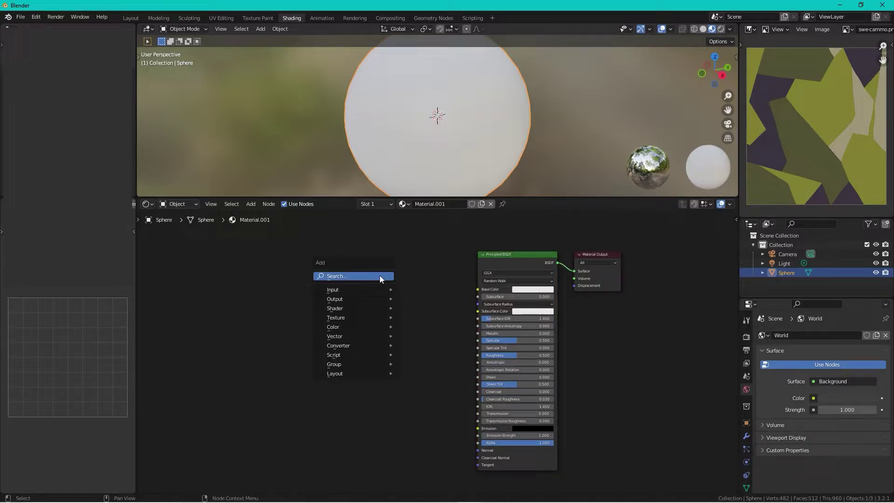
pyautogui.click(380, 276)
pyautogui.write('vo')
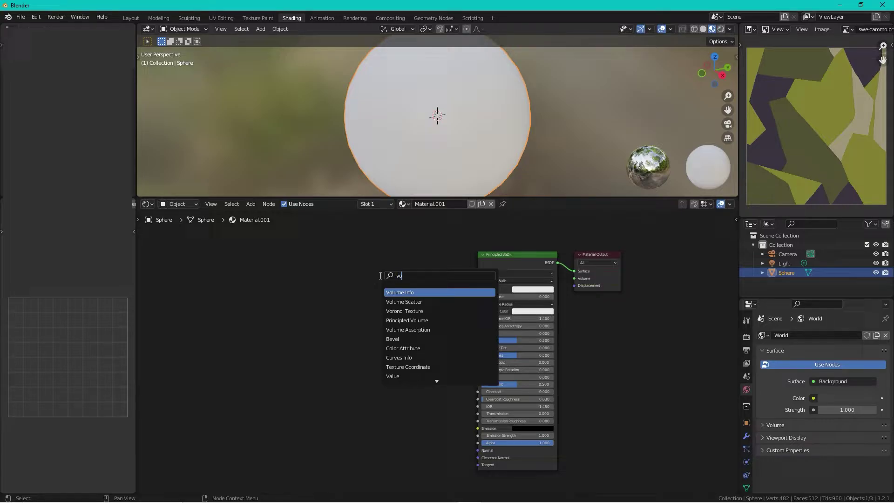
pyautogui.press('Down')
pyautogui.press('Down')
pyautogui.press('Return')
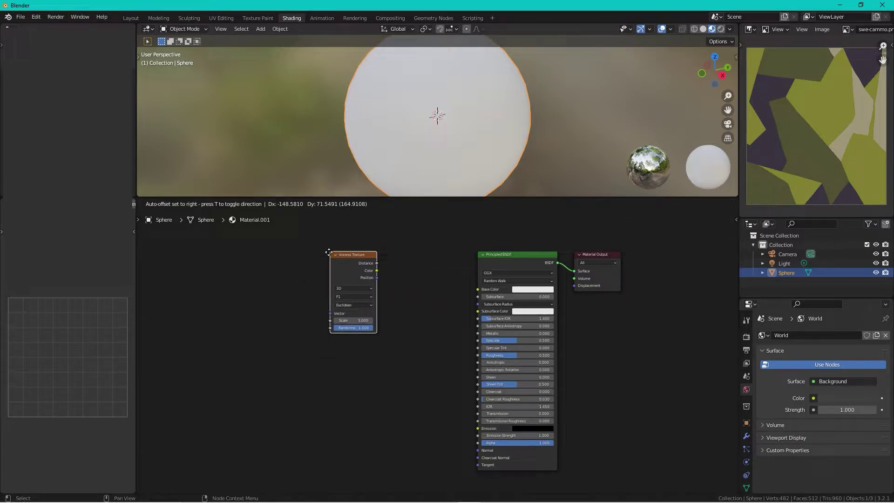
pyautogui.click(321, 252)
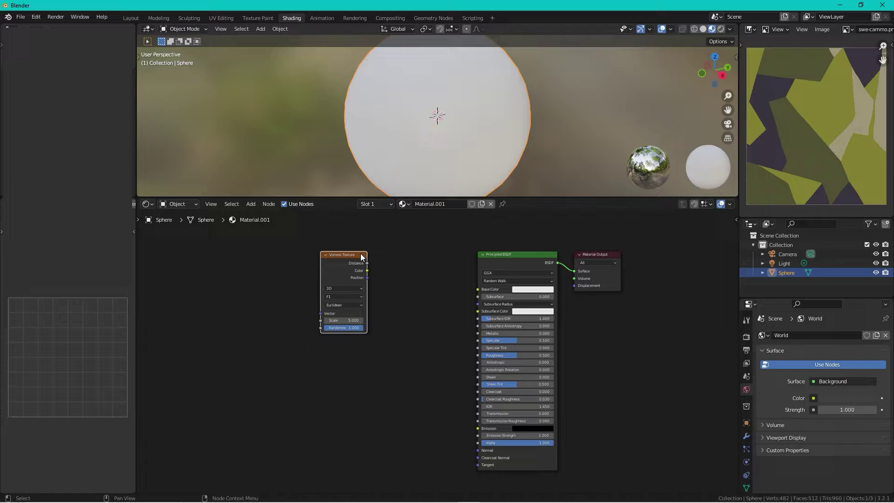
# - Drive the Voronoi with Mapping and Texture Coordinate Object, and link its Color to Base Color
pyautogui.hotkey('ctrl', 't')
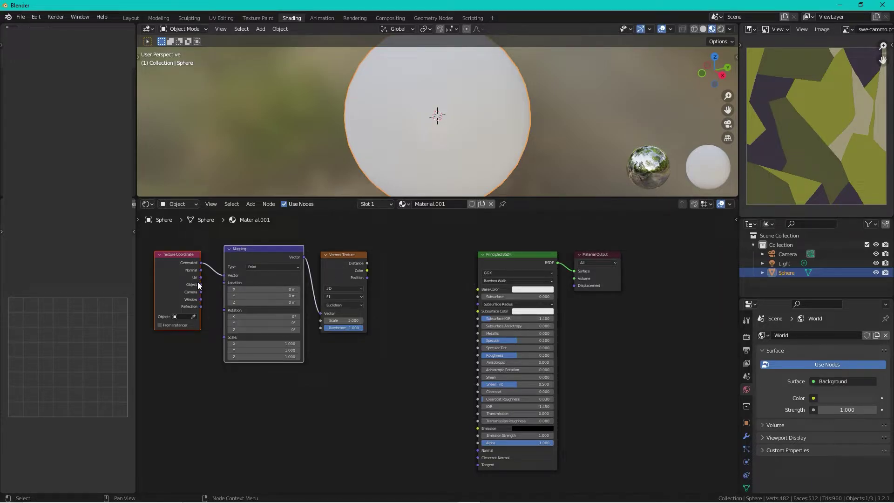
pyautogui.moveTo(201, 284); pyautogui.dragTo(224, 275)
pyautogui.scroll(2, 383, 246)
pyautogui.click(341, 239)
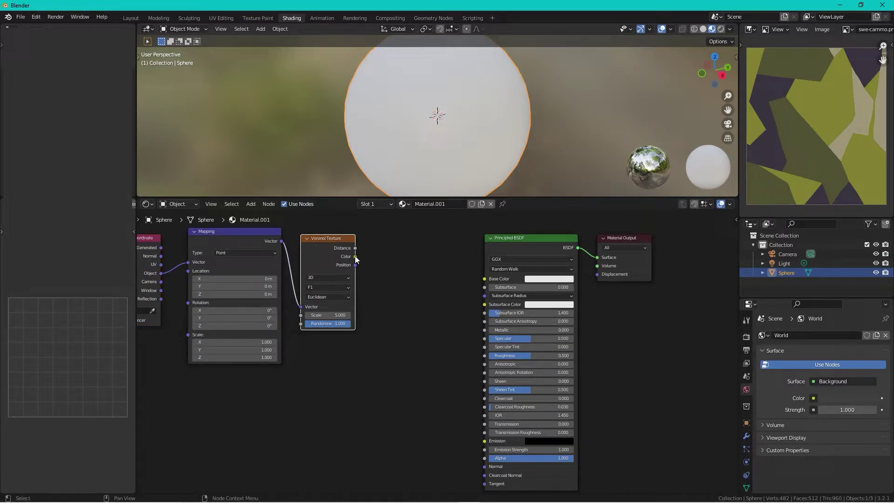
pyautogui.moveTo(355, 256); pyautogui.dragTo(484, 278)
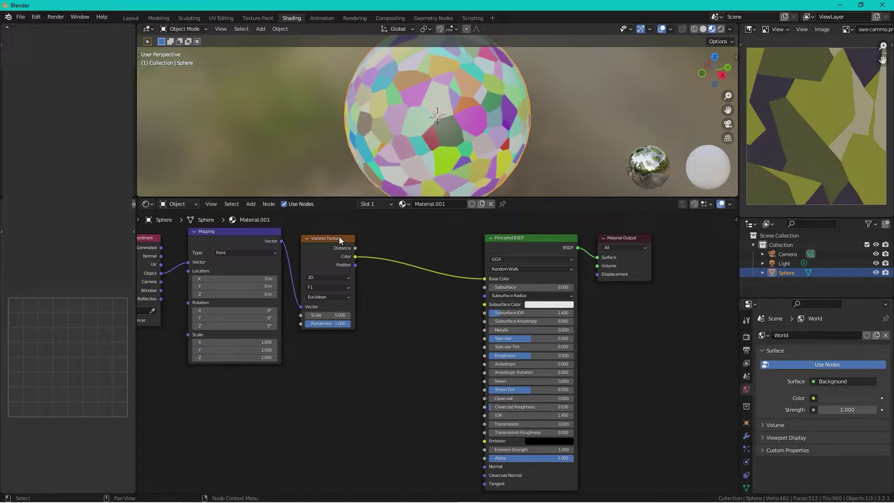
# - Insert a ColorRamp node between the Voronoi Color output and the Principled BSDF Base Color
pyautogui.click(399, 231)
pyautogui.hotkey('shift', 'a')
pyautogui.write('color')
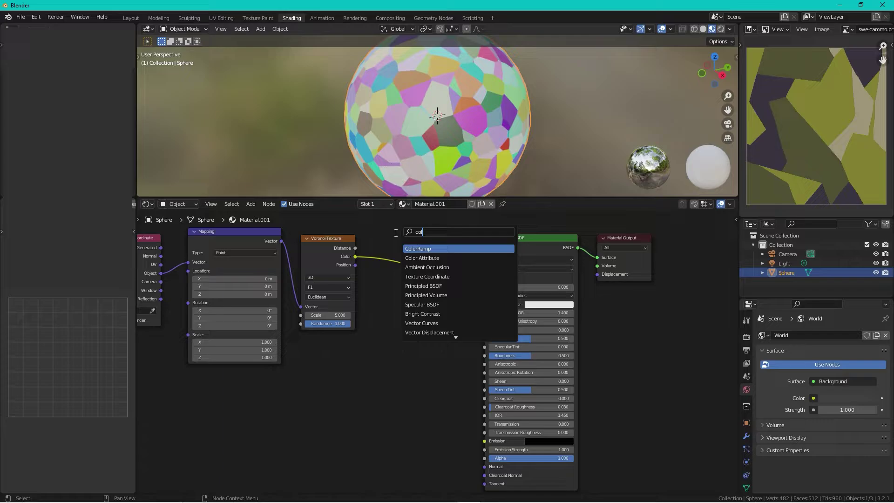
pyautogui.press('Return')
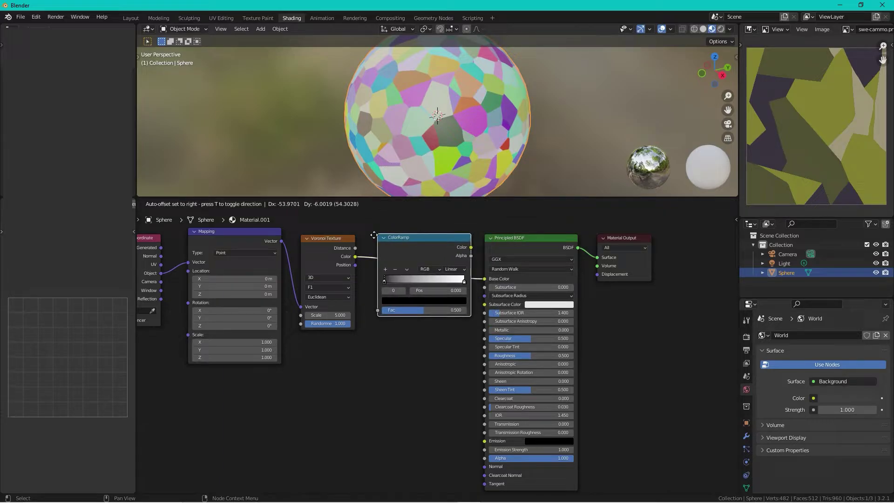
pyautogui.click(380, 235)
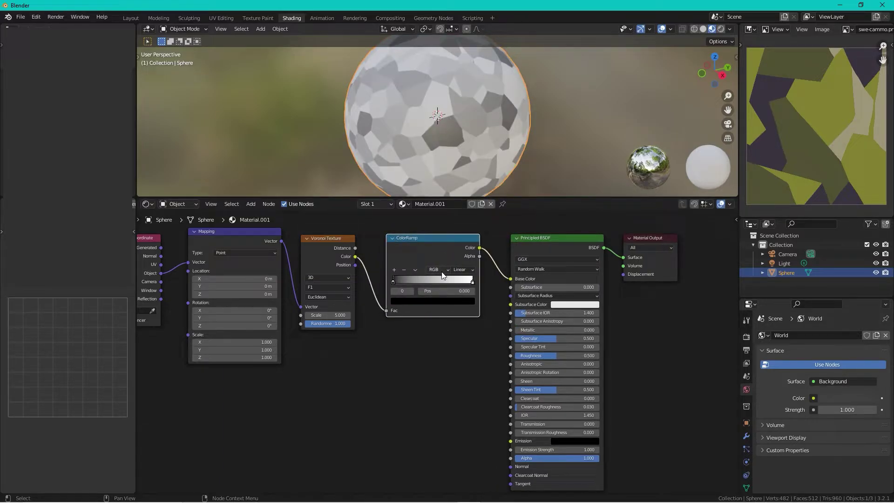
pyautogui.moveTo(433, 351); pyautogui.dragTo(403, 390, button='middle')
pyautogui.scroll(1, 423, 374)
# - Add two ColorRamp stops and move the middle stop to about 0.65
pyautogui.scroll(1, 448, 284)
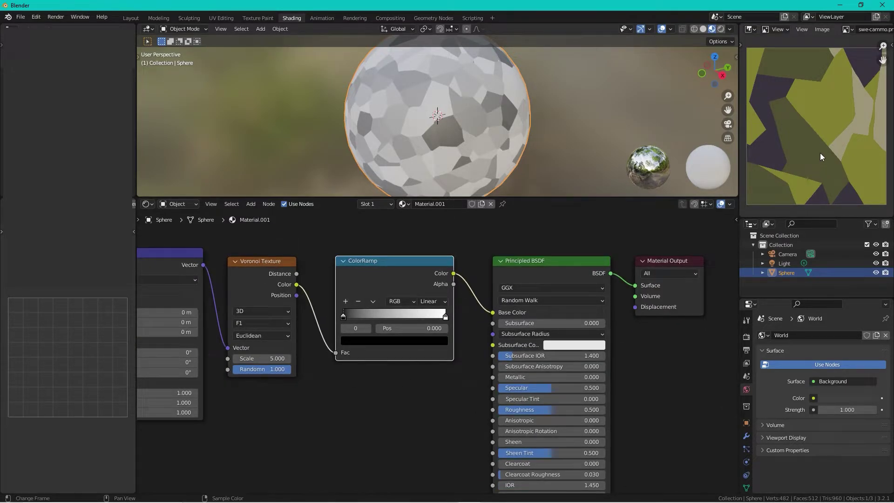
pyautogui.click(346, 301)
pyautogui.click(345, 301)
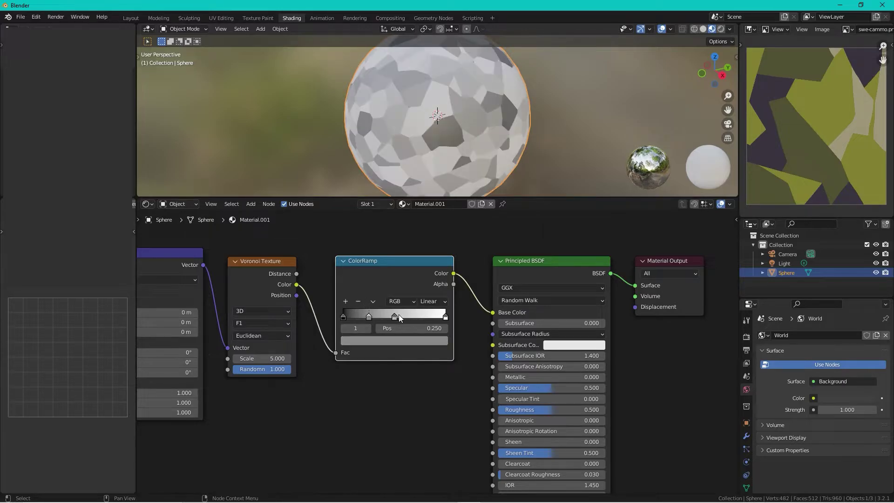
pyautogui.moveTo(395, 317)
pyautogui.mouseDown()
pyautogui.moveTo(410, 316)
pyautogui.moveTo(378, 317)
pyautogui.mouseUp()
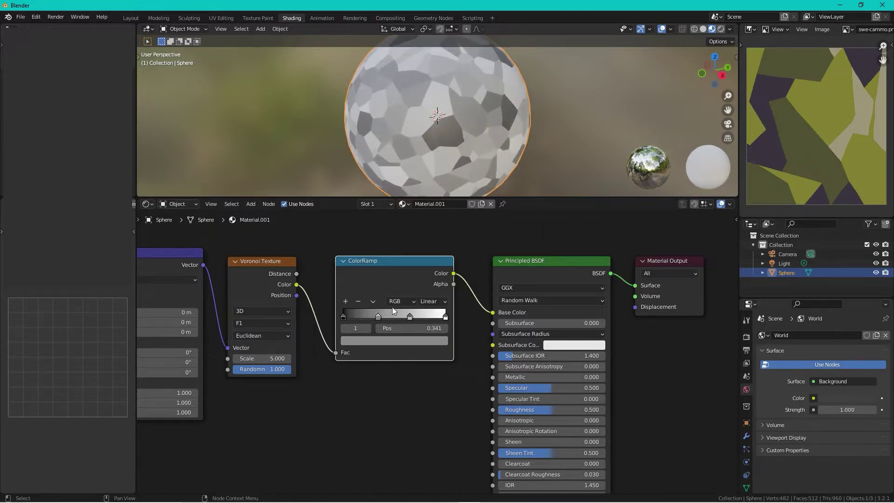
# - Sample tan for the rightmost stop and yellow-green for the middle-right stop from the camo image
pyautogui.click(445, 316)
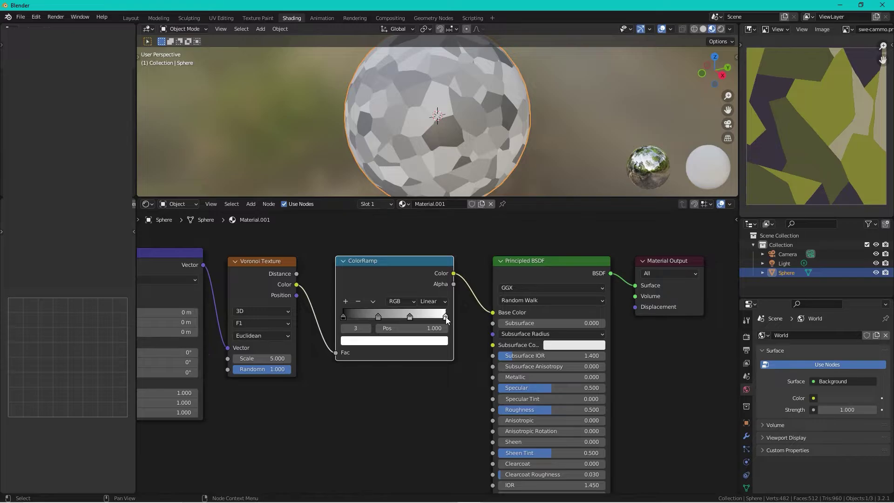
pyautogui.click(439, 342)
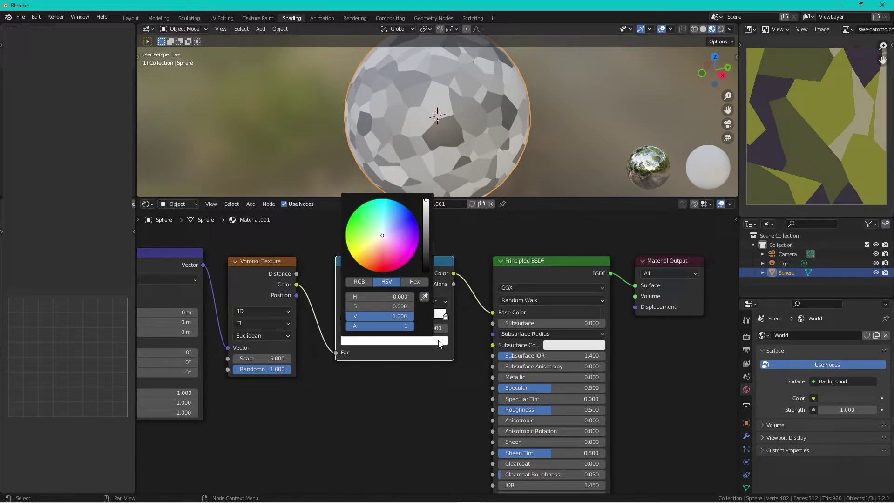
pyautogui.click(424, 296)
pyautogui.click(869, 105)
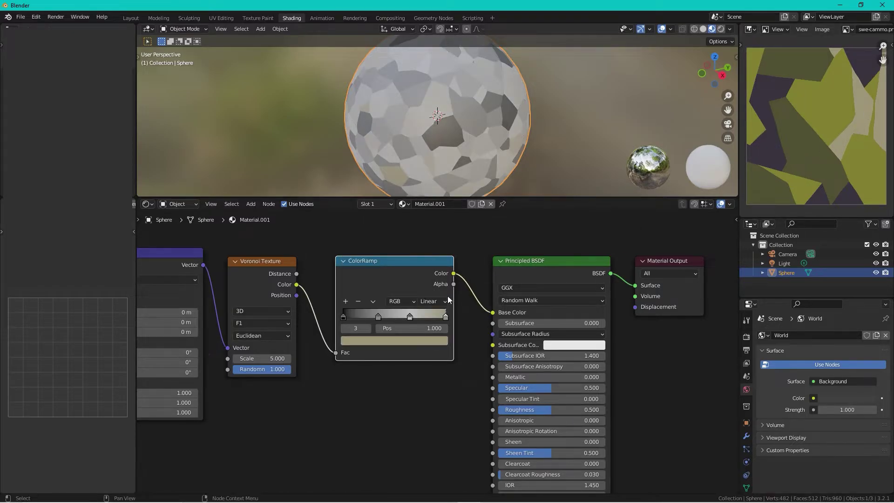
pyautogui.click(409, 318)
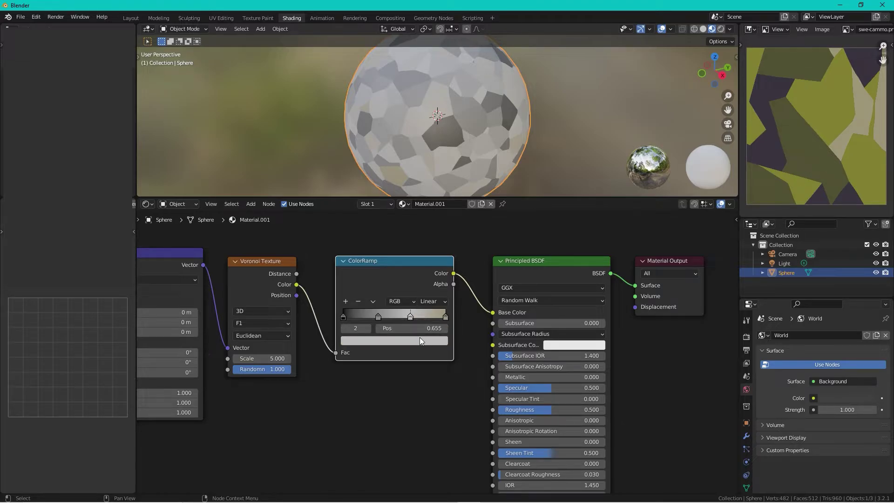
pyautogui.click(420, 338)
pyautogui.click(424, 297)
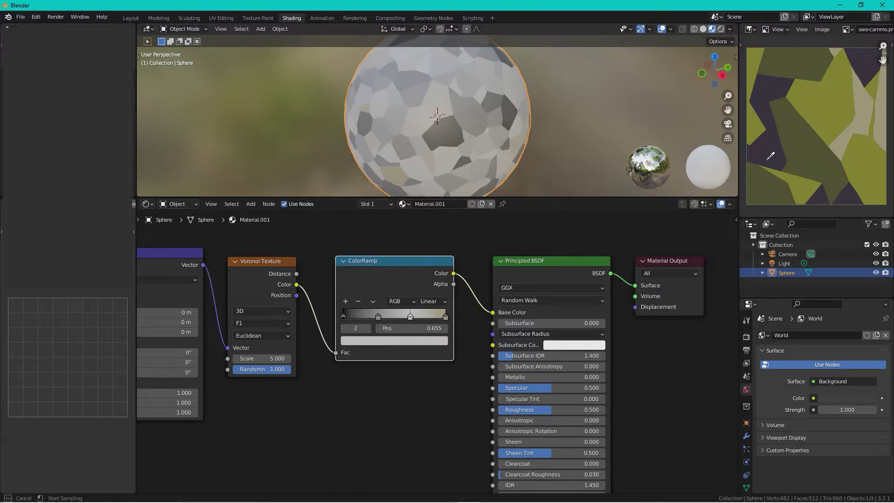
pyautogui.click(819, 99)
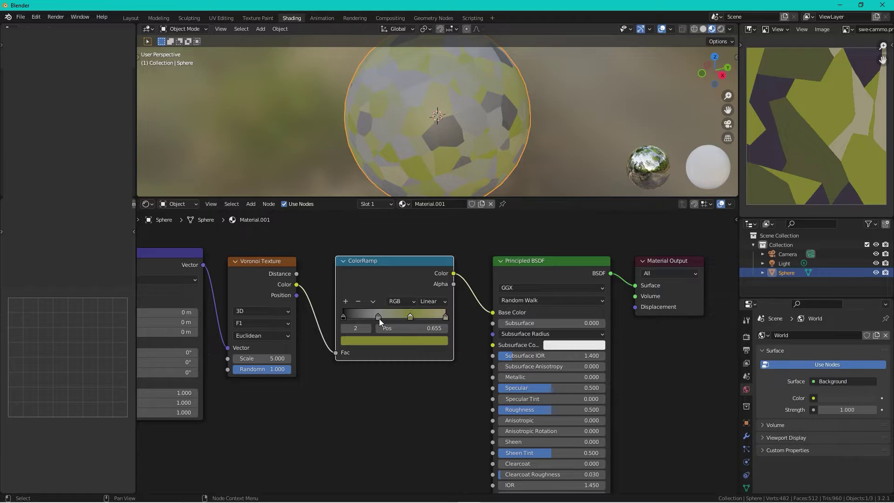
# - Sample dark olive green for the second stop and a dark tone for the first stop
pyautogui.click(378, 316)
pyautogui.click(397, 343)
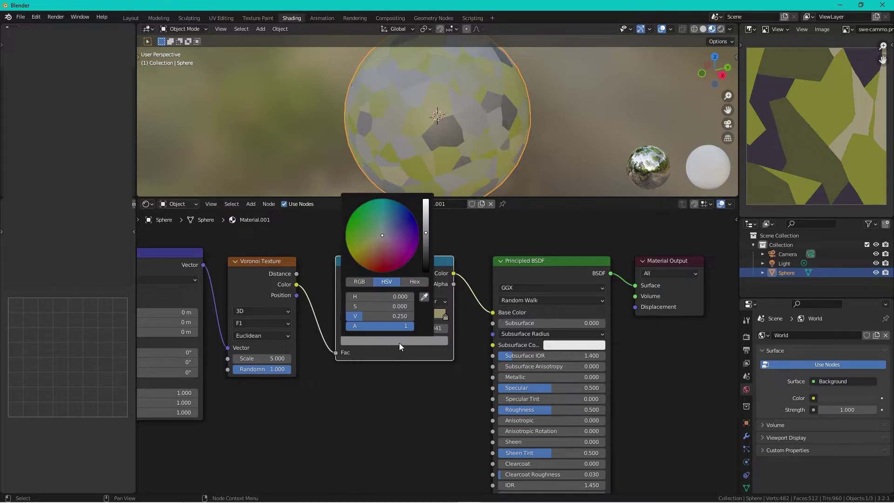
pyautogui.click(424, 297)
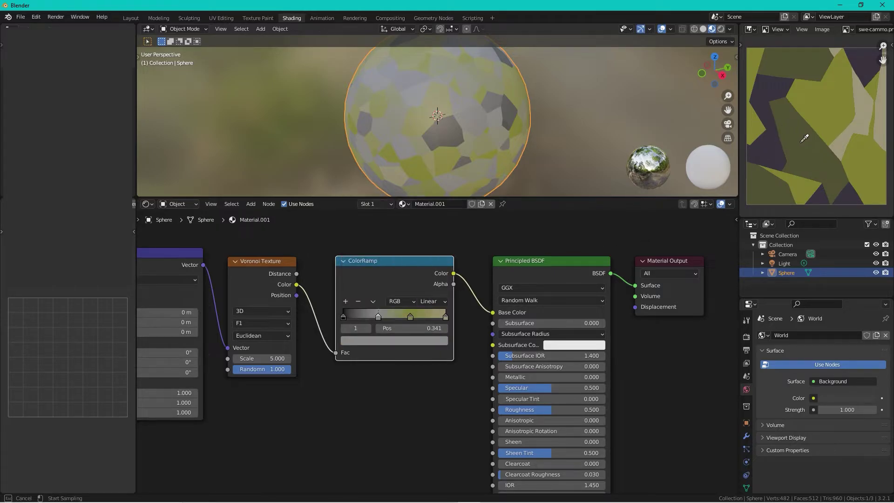
pyautogui.click(801, 142)
pyautogui.click(344, 316)
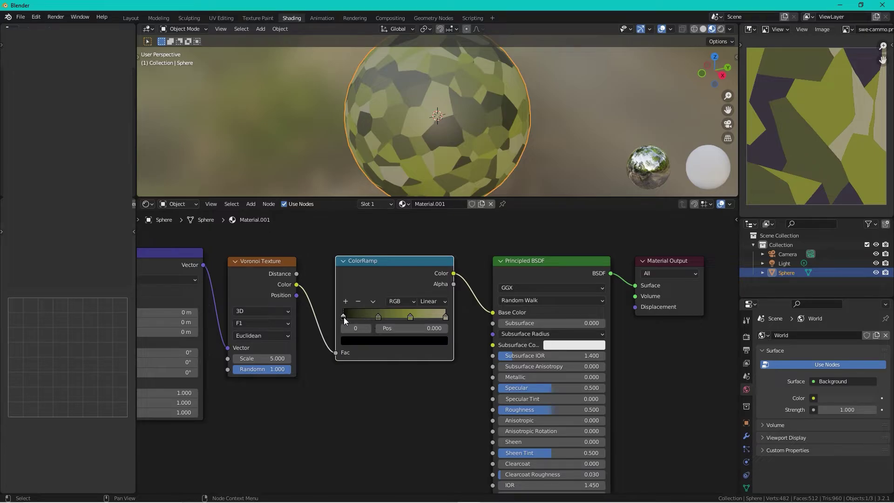
pyautogui.click(383, 342)
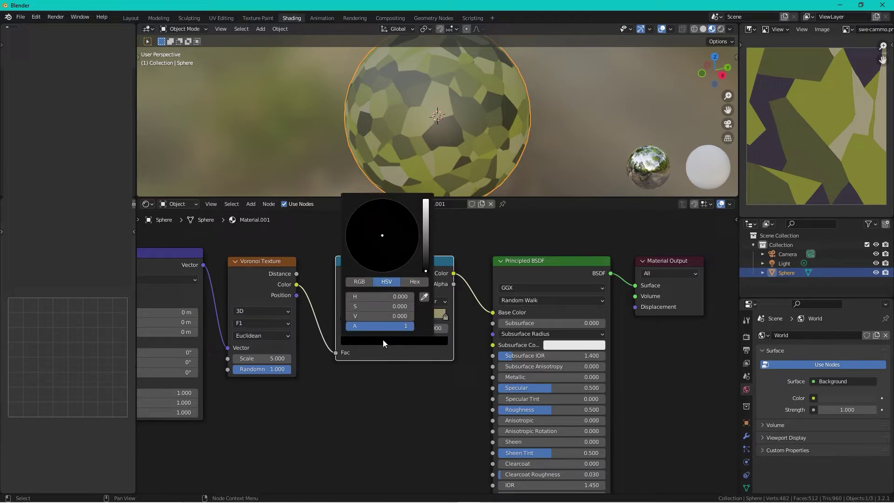
pyautogui.click(424, 296)
pyautogui.click(771, 152)
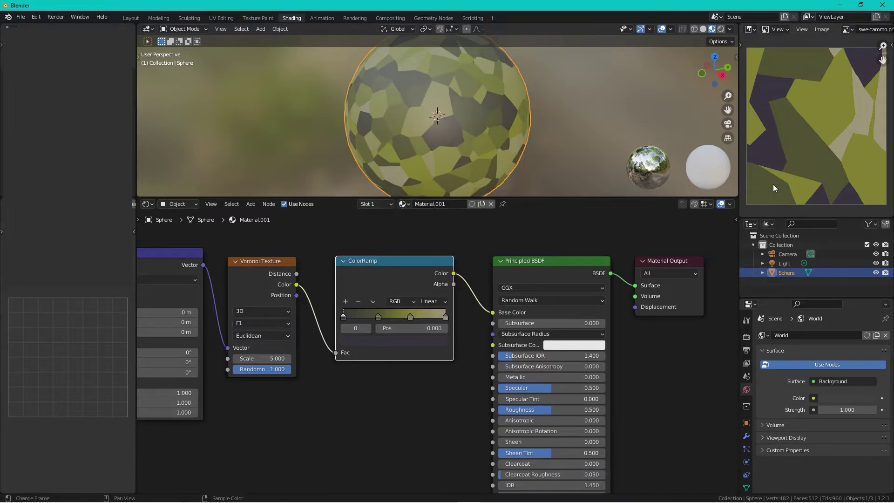
# - Set ColorRamp interpolation to Constant and shift the middle stops to 0.577 and 0.755
pyautogui.click(445, 302)
pyautogui.click(439, 354)
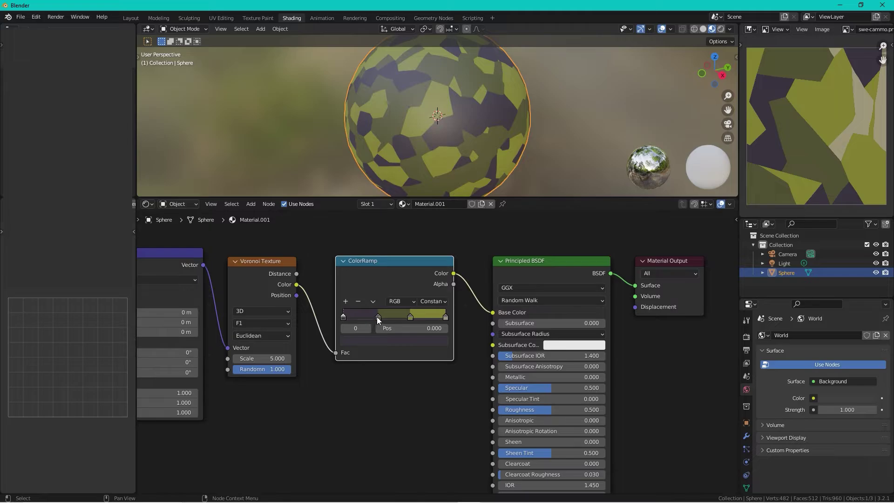
pyautogui.moveTo(376, 317); pyautogui.dragTo(418, 319)
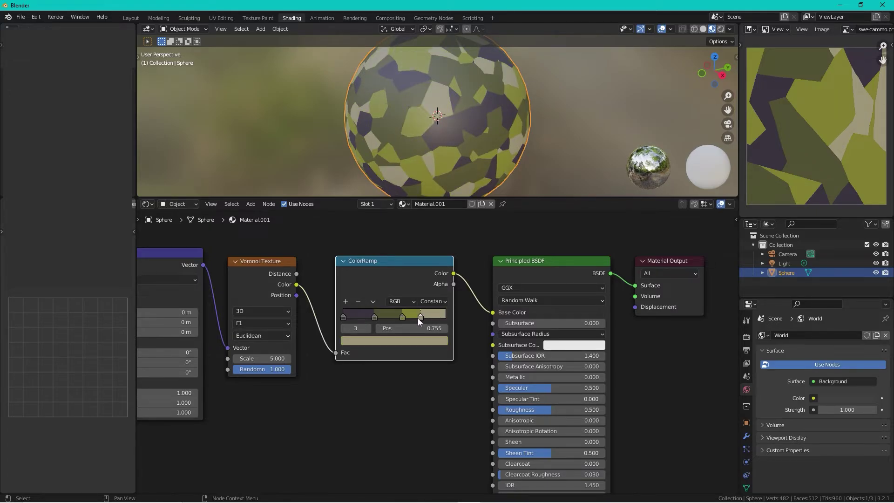
pyautogui.scroll(-3, 439, 129)
pyautogui.moveTo(439, 129)
pyautogui.mouseDown(button='middle')
pyautogui.moveTo(489, 112)
pyautogui.moveTo(433, 116)
pyautogui.mouseUp(button='middle')
pyautogui.scroll(3, 434, 116)
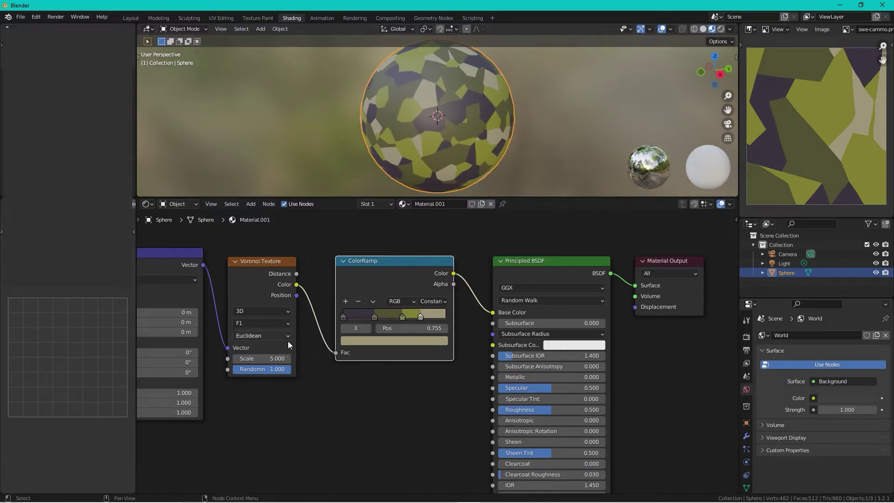
# - Set the Mapping node's X, Y and Z scale together, first to 0.8, then down to 0.500
pyautogui.moveTo(323, 339)
pyautogui.mouseDown(button='middle')
pyautogui.moveTo(371, 323)
pyautogui.moveTo(473, 325)
pyautogui.mouseUp(button='middle')
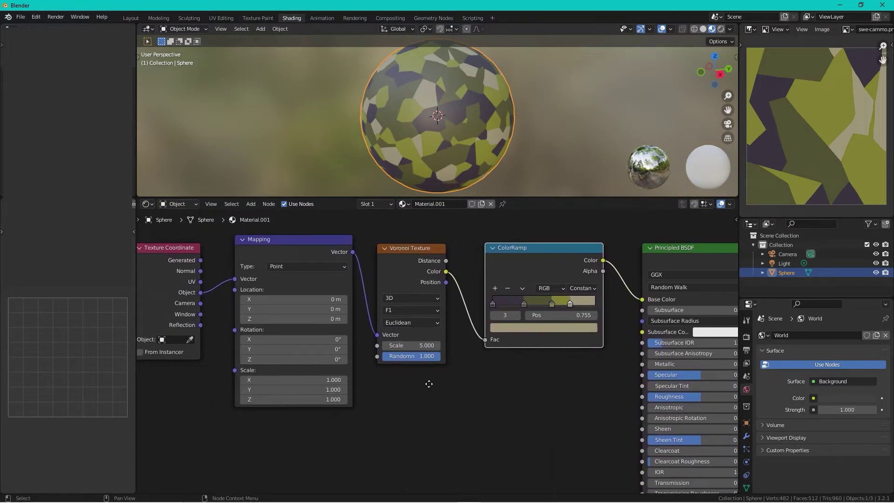
pyautogui.moveTo(427, 383); pyautogui.dragTo(466, 382, button='middle')
pyautogui.scroll(-1, 410, 354)
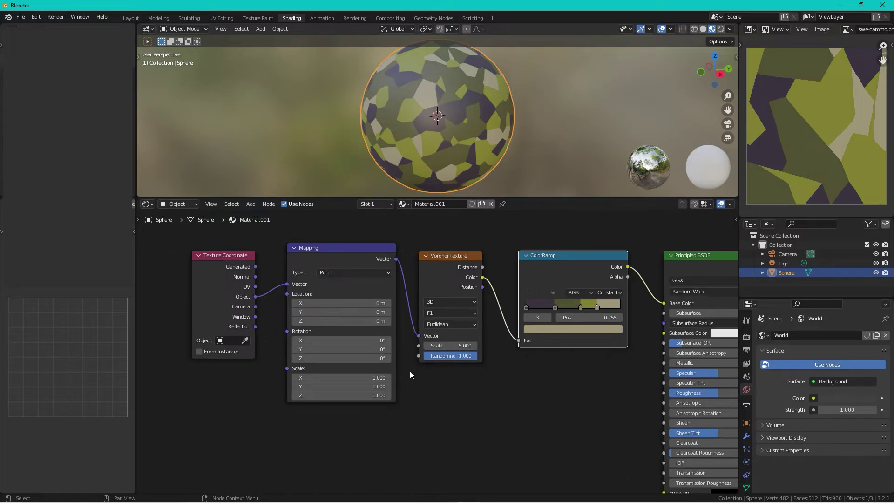
pyautogui.scroll(2, 419, 380)
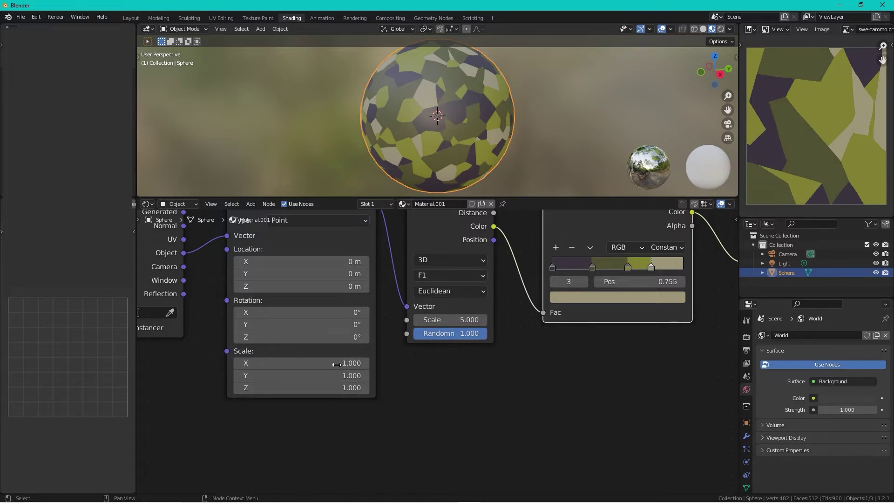
pyautogui.moveTo(340, 363); pyautogui.dragTo(340, 388)
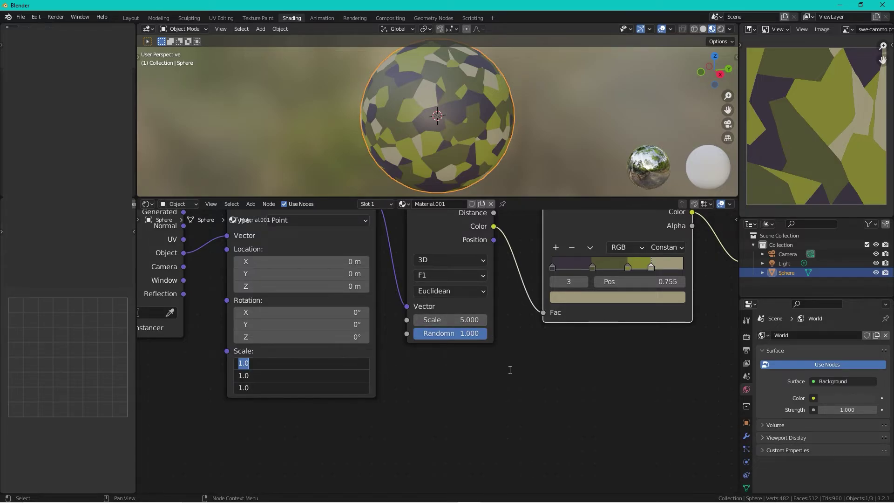
pyautogui.write('0.8')
pyautogui.press('Return')
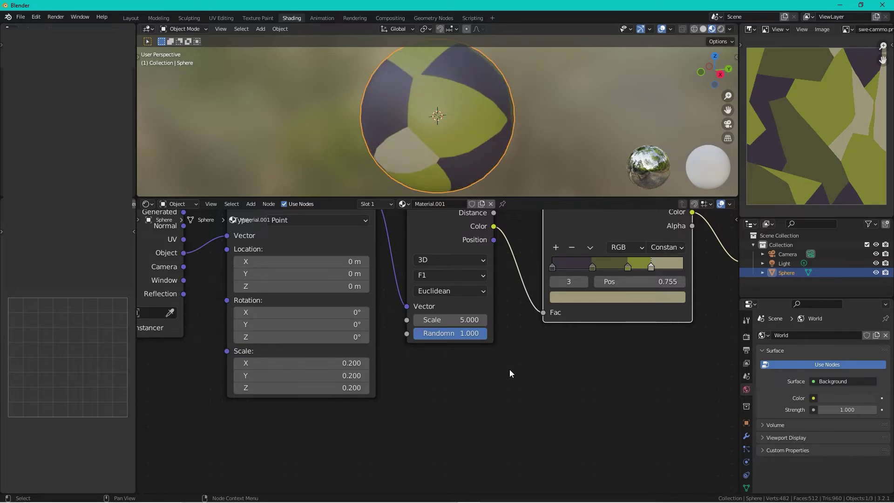
pyautogui.press('Home')
pyautogui.keyDown('alt'); pyautogui.moveTo(354, 390); pyautogui.dragTo(316, 390); pyautogui.keyUp('alt')
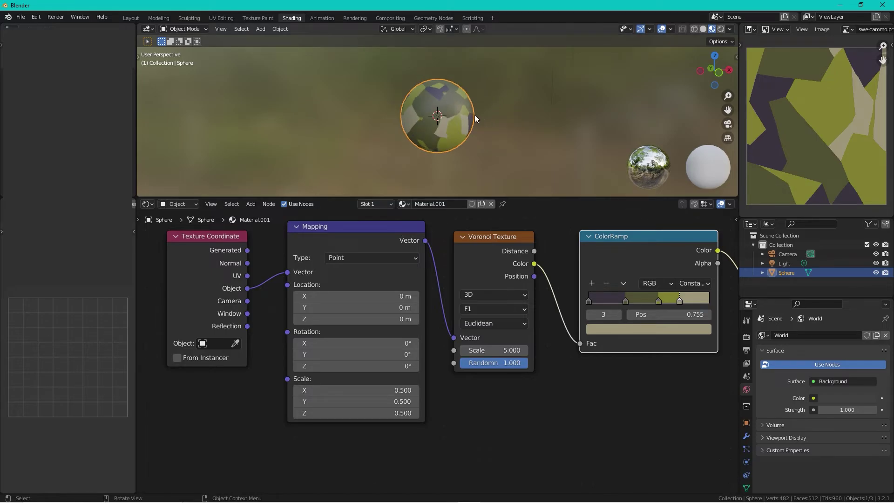
# - Nudge ColorRamp stops 1 and 2 slightly left, placing stop 2 at 0.523
pyautogui.moveTo(474, 114); pyautogui.dragTo(456, 107, button='middle')
pyautogui.scroll(1, 455, 108)
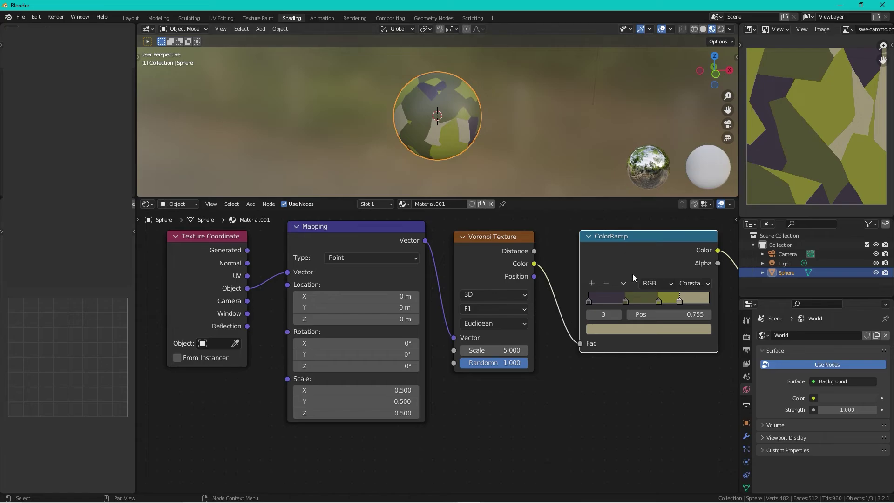
pyautogui.moveTo(626, 300); pyautogui.dragTo(649, 299)
pyautogui.scroll(-1, 483, 126)
pyautogui.moveTo(465, 122); pyautogui.dragTo(244, 64, button='middle')
pyautogui.scroll(1, 448, 76)
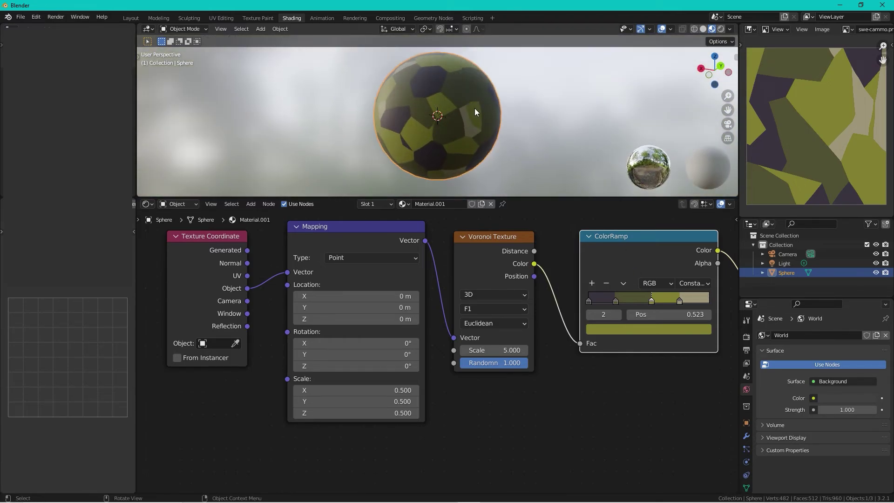
pyautogui.scroll(-3, 549, 333)
pyautogui.moveTo(503, 280); pyautogui.dragTo(543, 272, button='middle')
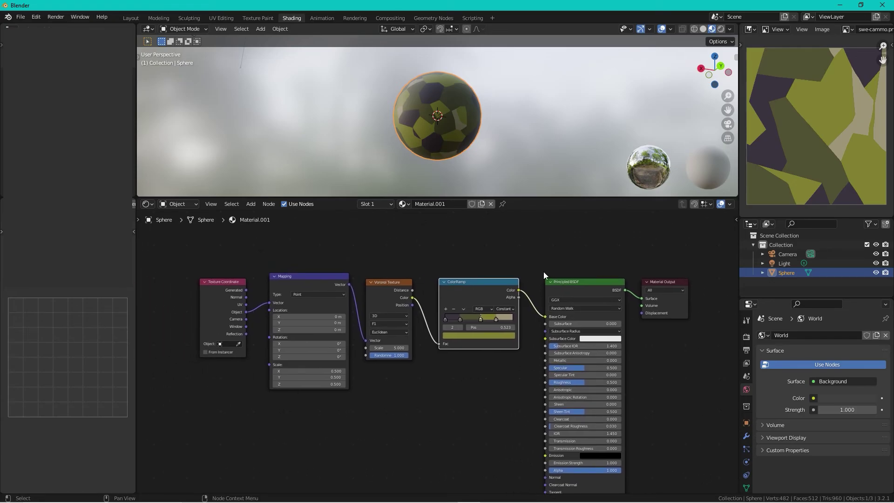